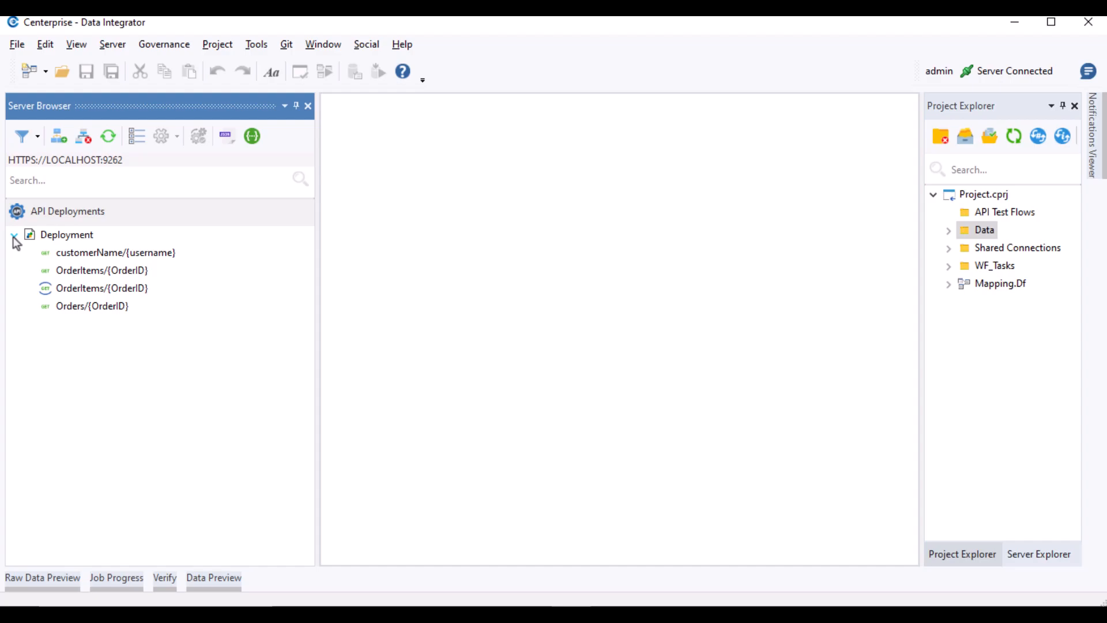
- Filter the Server Browser to Active Endpoints View and expand customer Name, Order Items with its {Order ID} node, and Orders
mouse_move(71, 257)
click(36, 137)
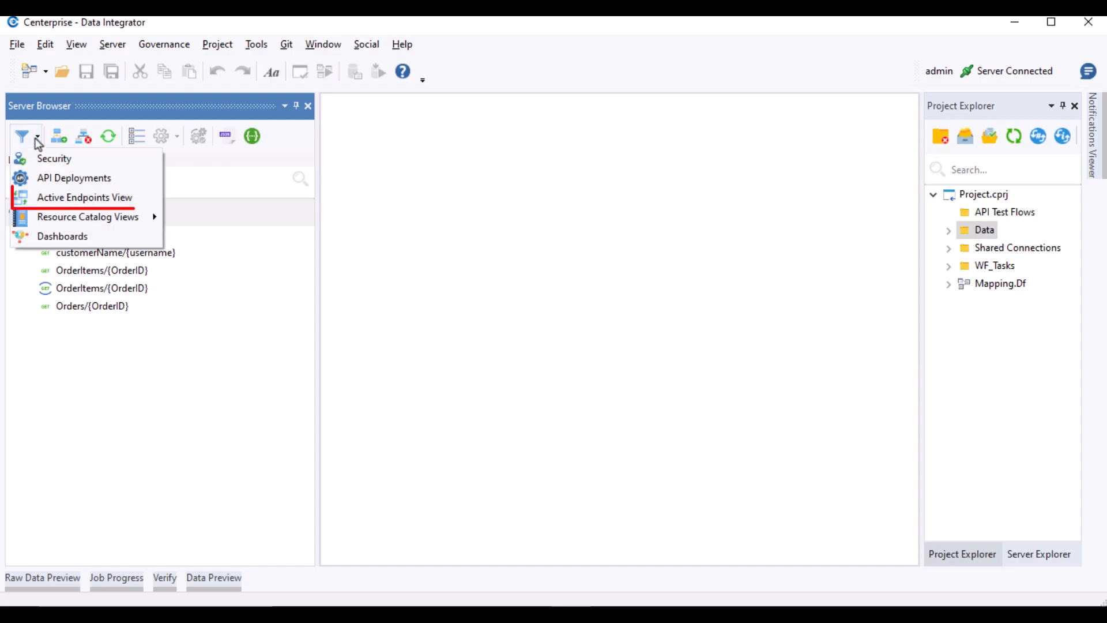
click(54, 195)
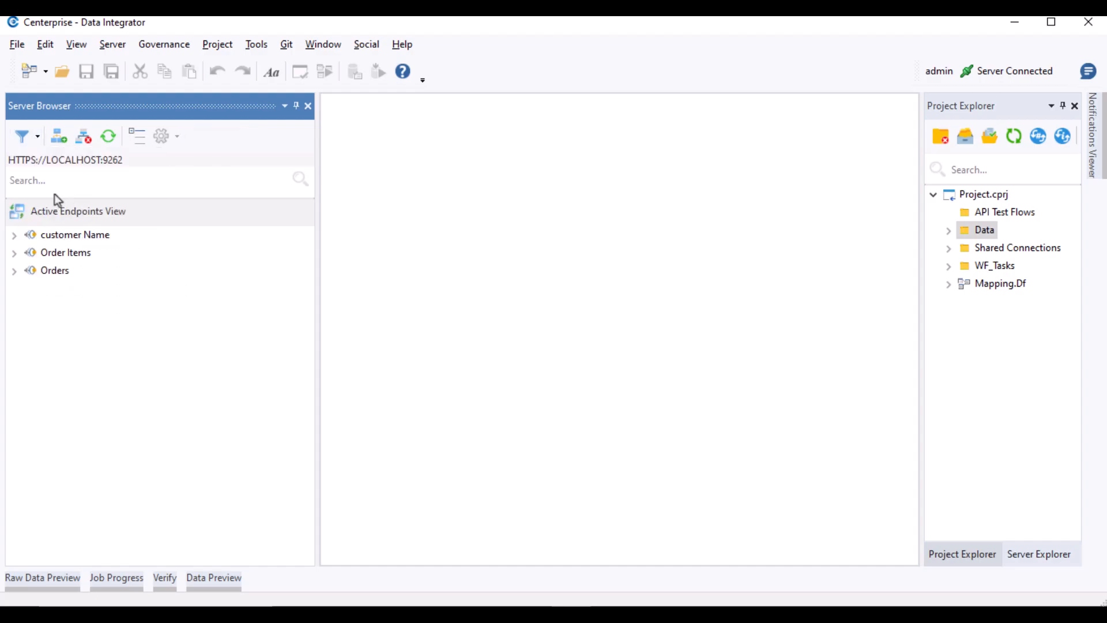
click(14, 235)
click(14, 271)
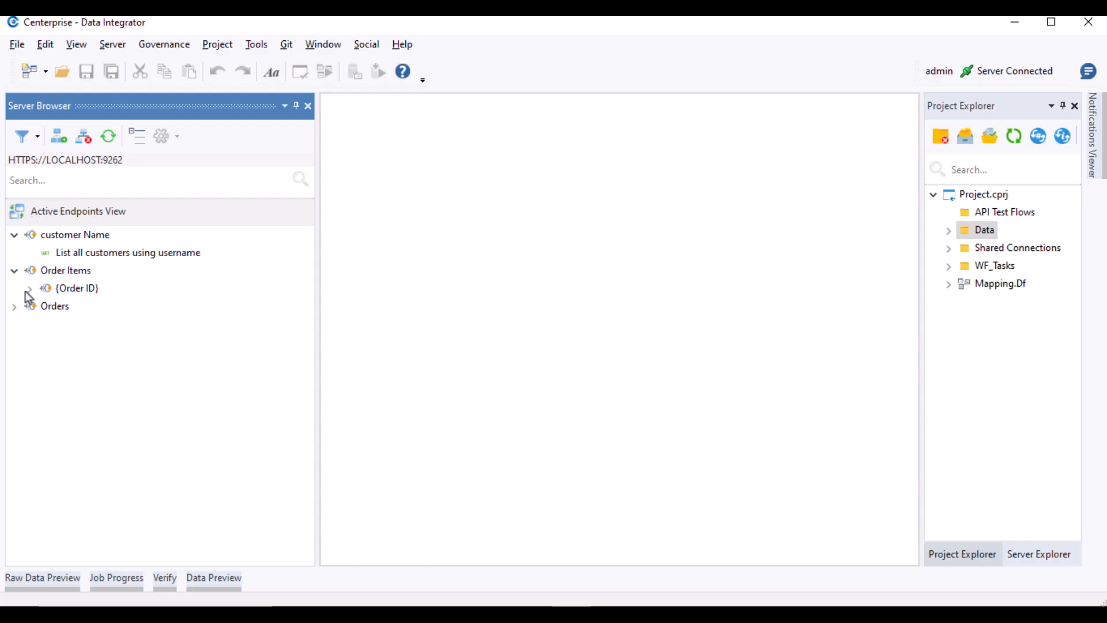
click(29, 289)
click(14, 342)
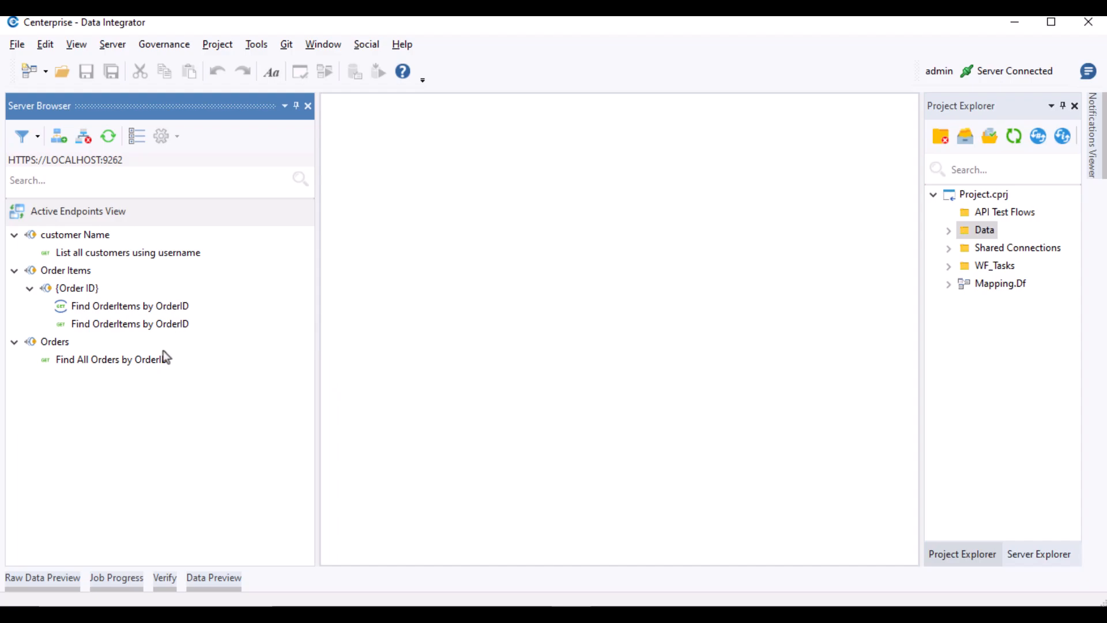
- Filter the Server Browser to API Deployments and view the actions available for Deployment
click(37, 138)
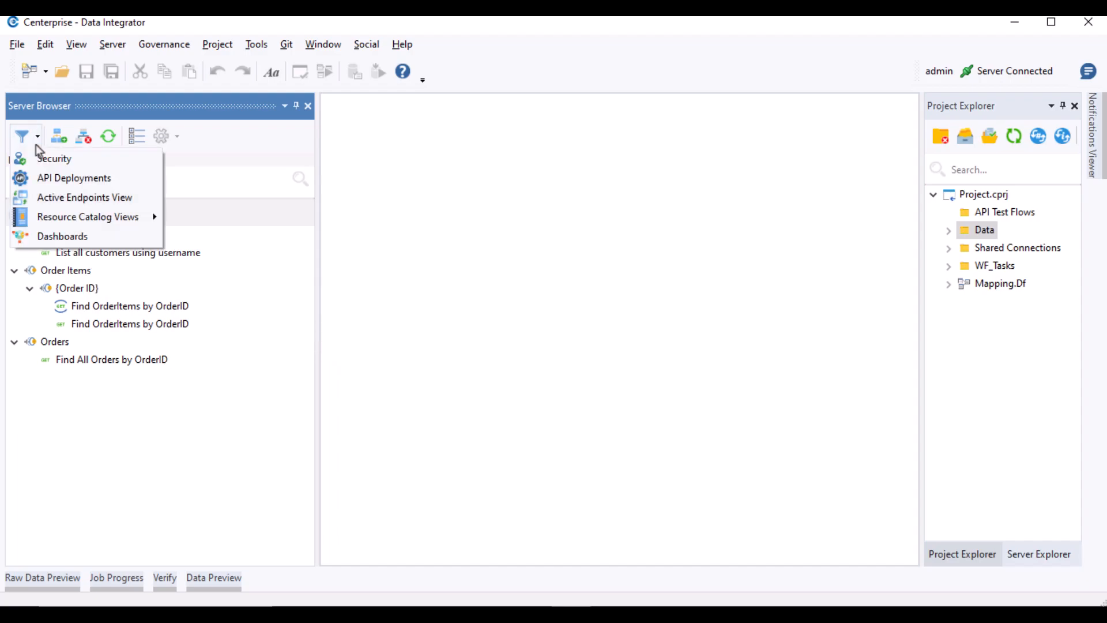
click(35, 176)
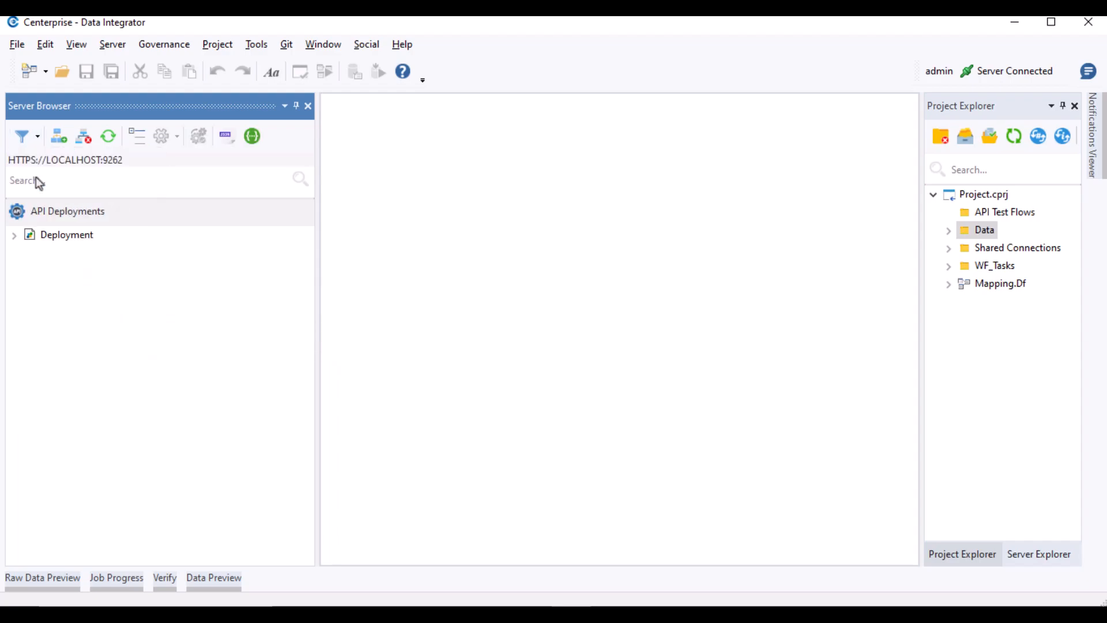
right_click(48, 239)
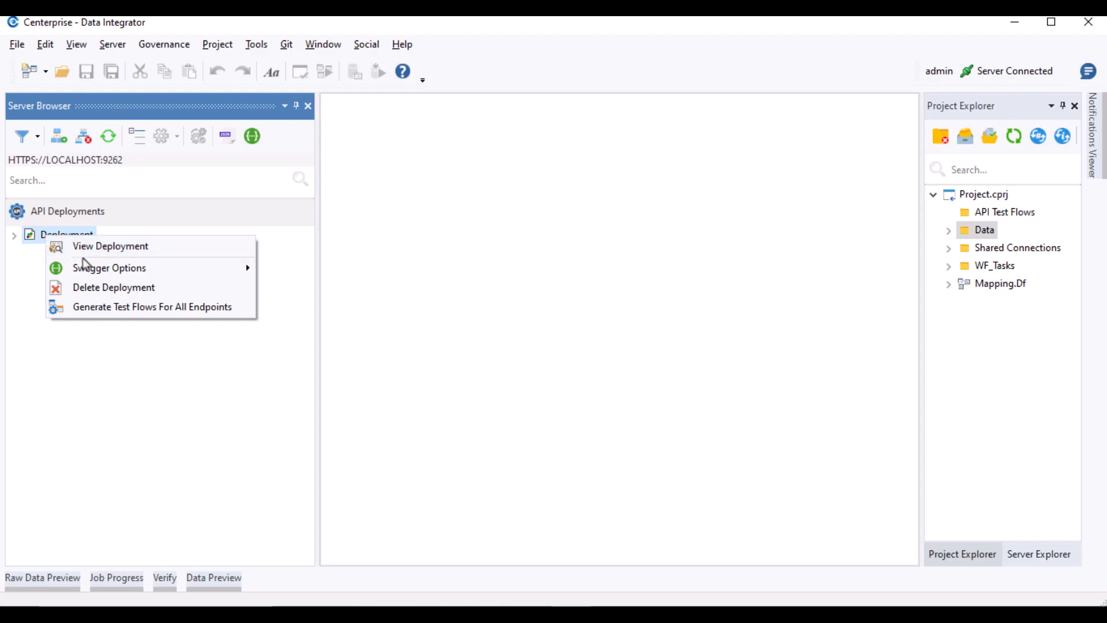
mouse_move(233, 267)
- Expand Deployment and view the actions available for its customerName/{username} endpoint
click(16, 238)
click(16, 238)
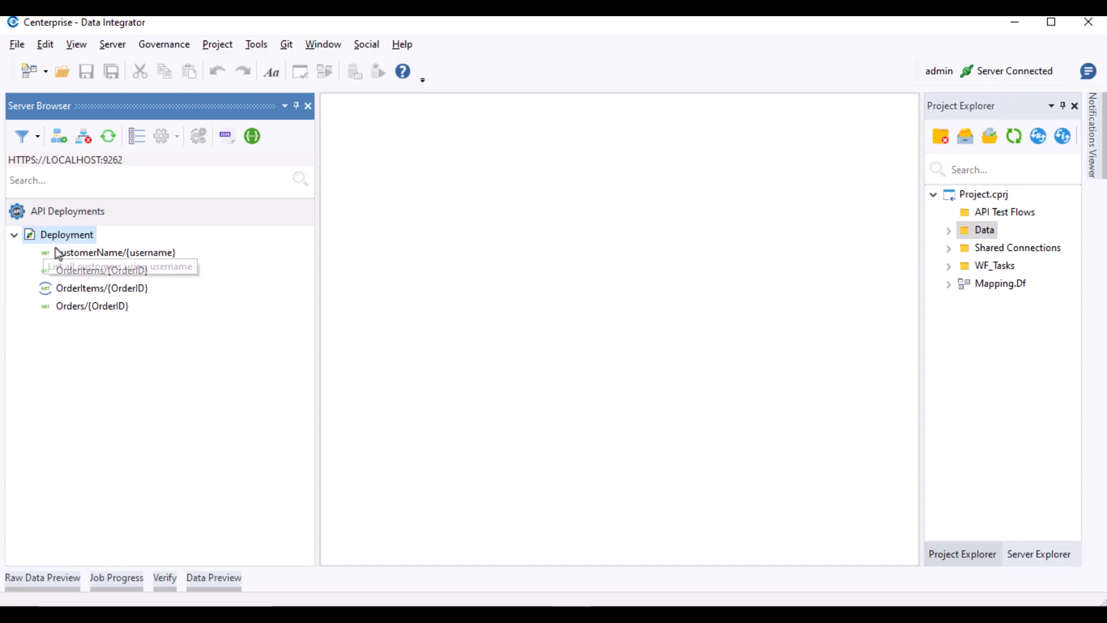
right_click(159, 253)
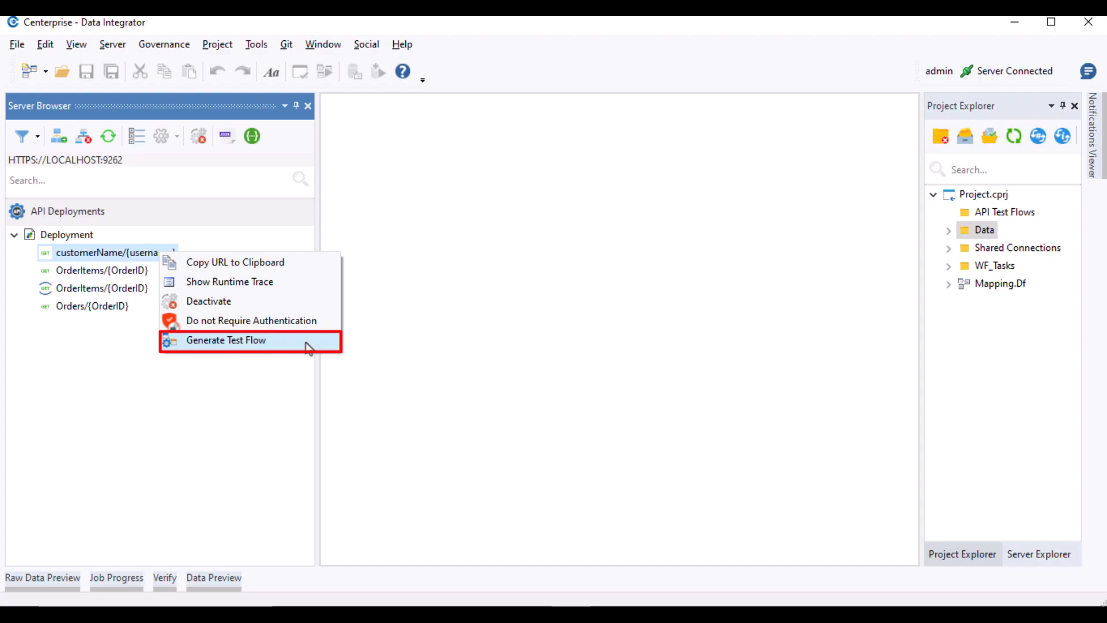
- Filter the Server Browser to Security and expand the Security tree down to its individual users and roles
click(38, 135)
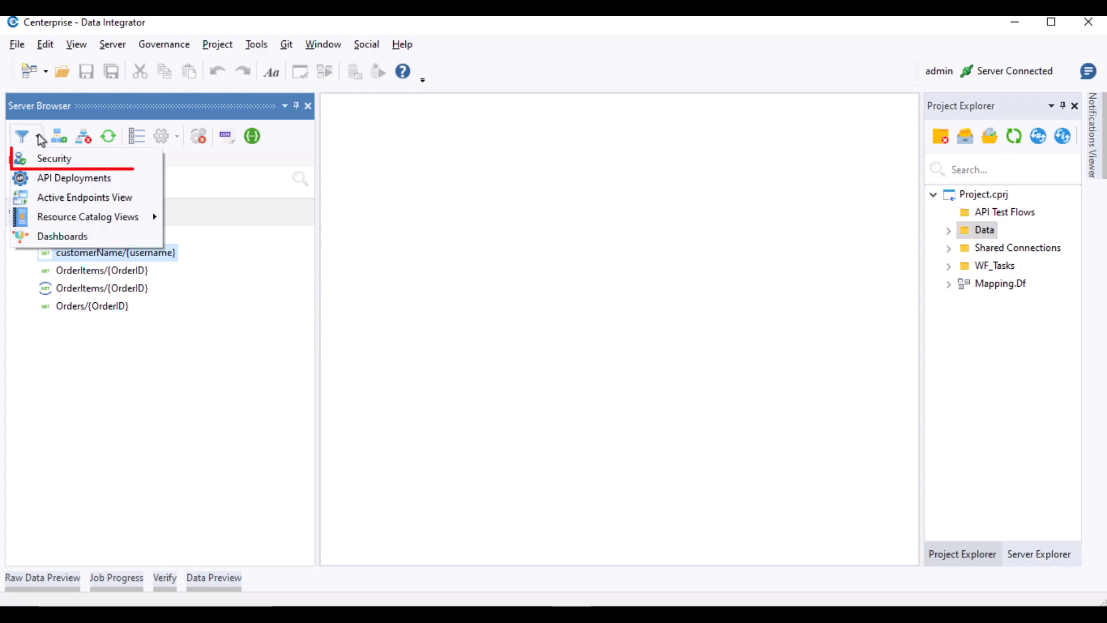
click(48, 157)
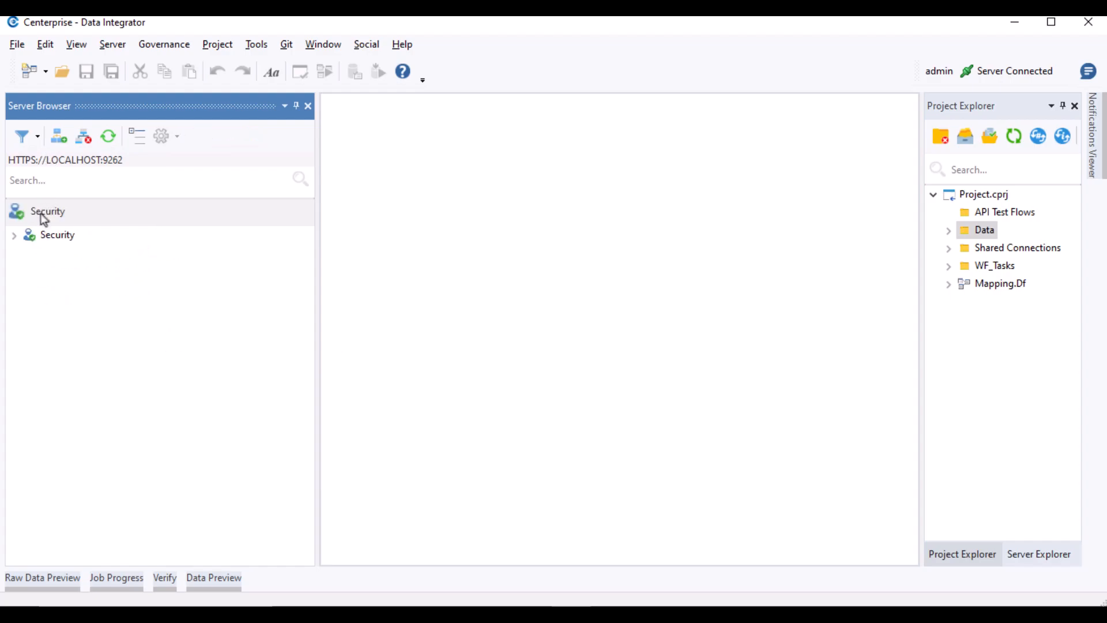
click(13, 235)
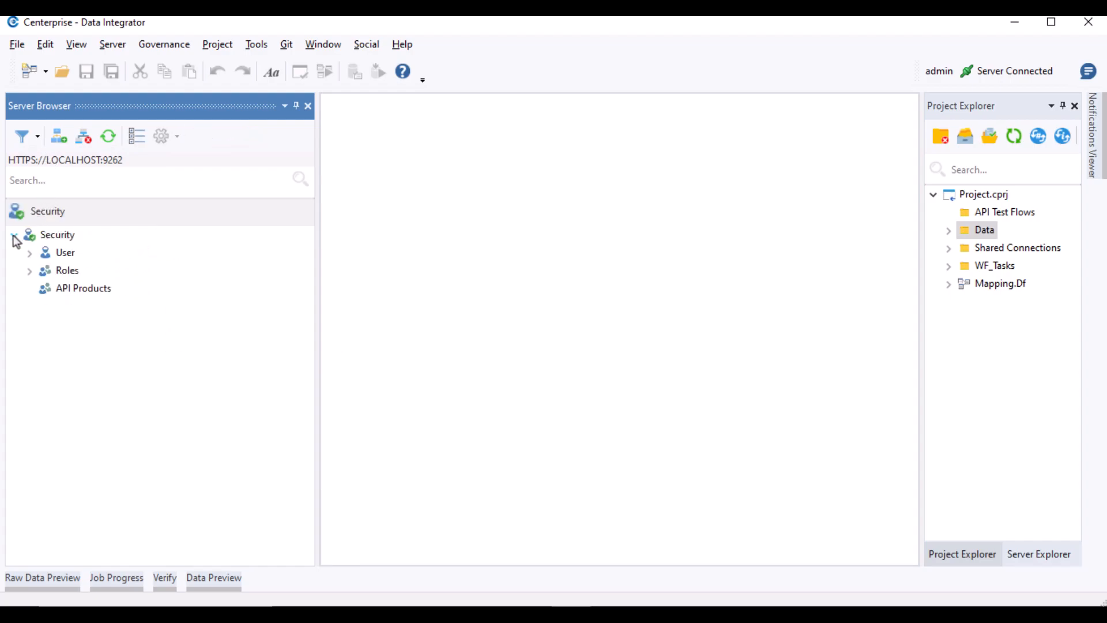
click(30, 253)
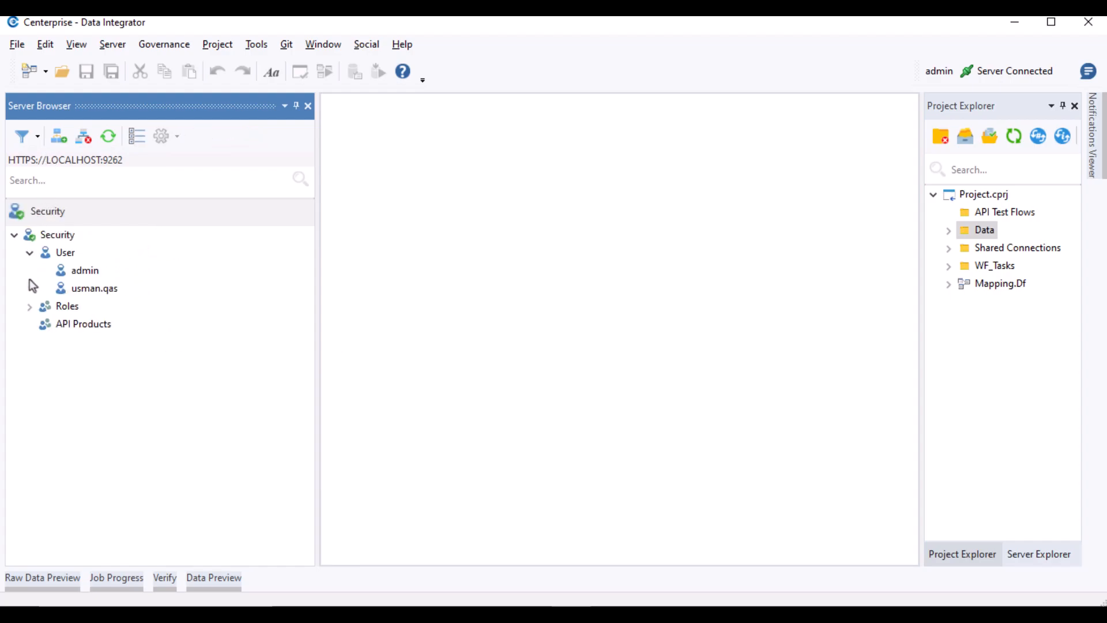
click(32, 306)
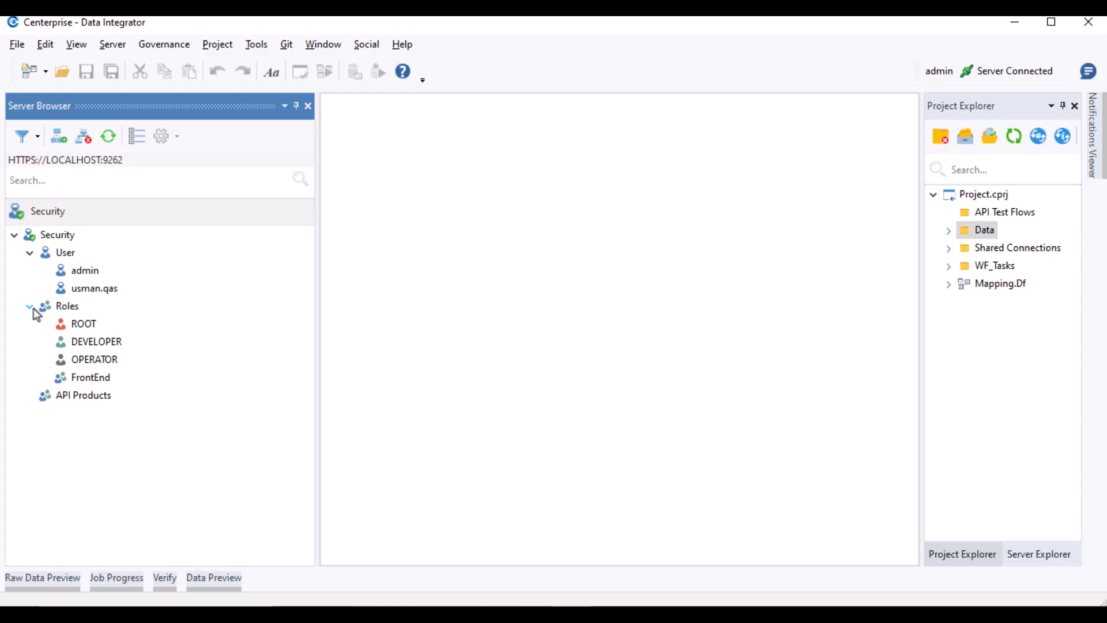
- View the actions available for User and Roles, and open the FrontEnd role's resources for editing
right_click(71, 254)
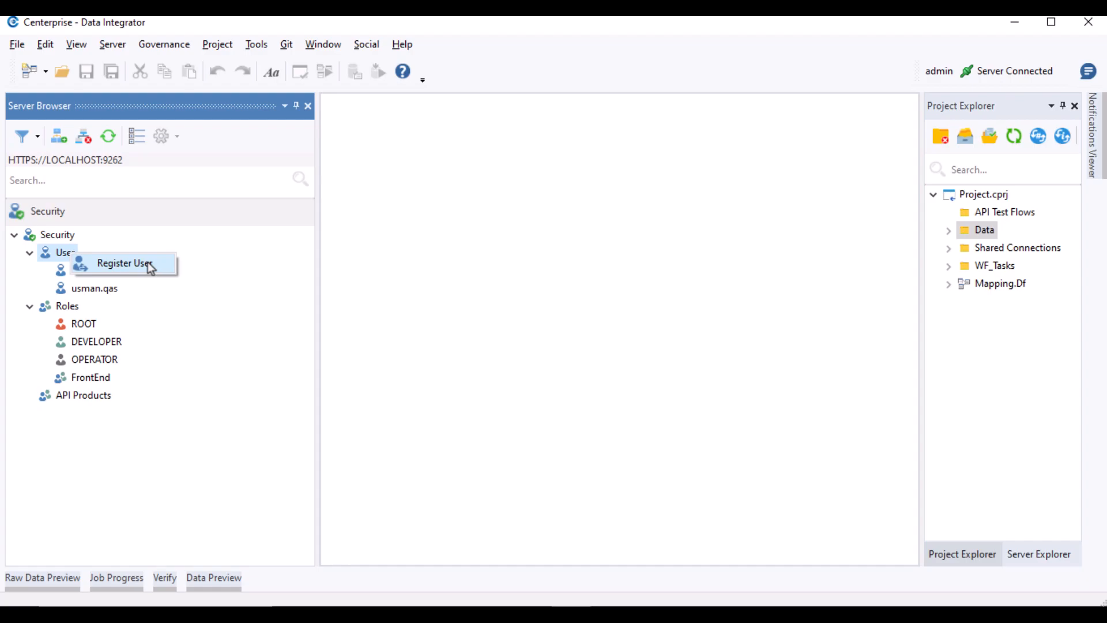
click(65, 307)
right_click(72, 307)
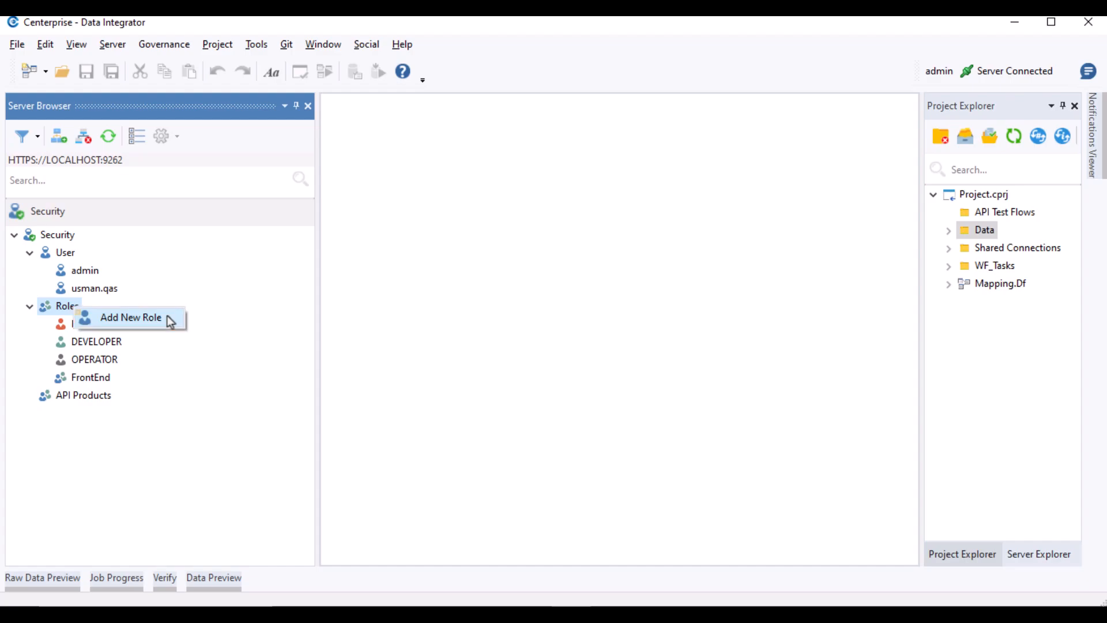
right_click(112, 377)
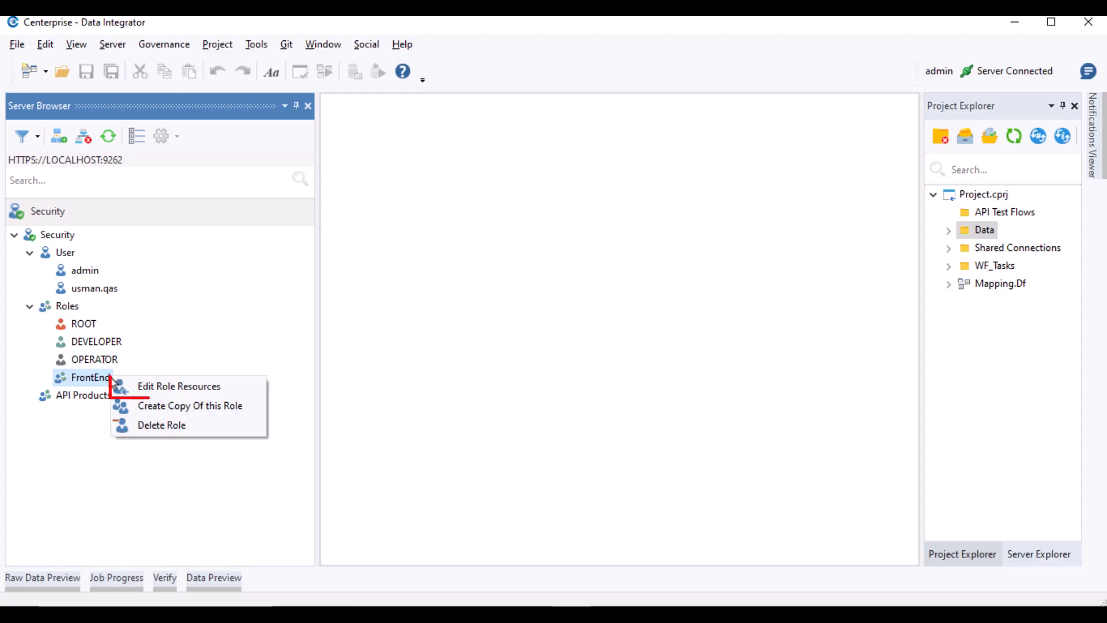
click(148, 386)
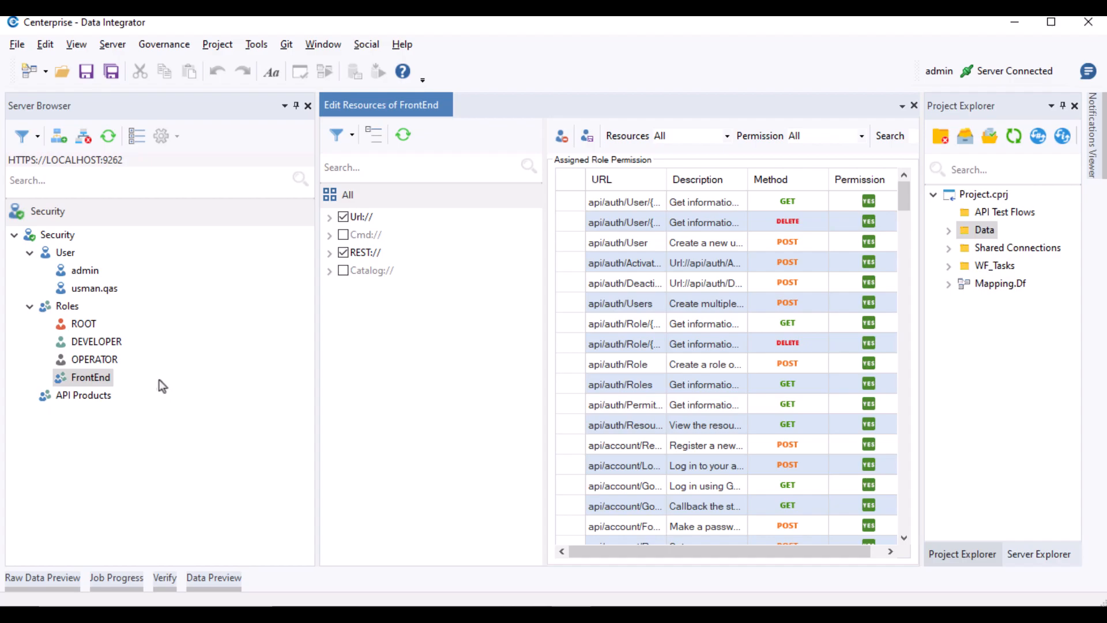
- Try assigning the FrontEnd role to the non-admin user, remove it again, and discard the role changes
right_click(102, 288)
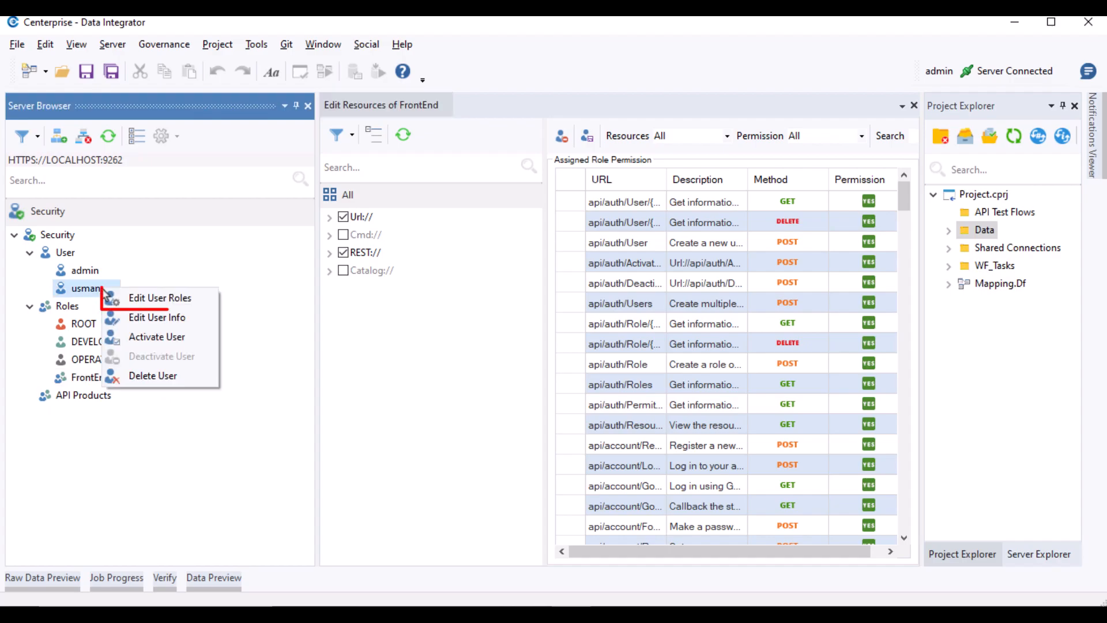
click(148, 299)
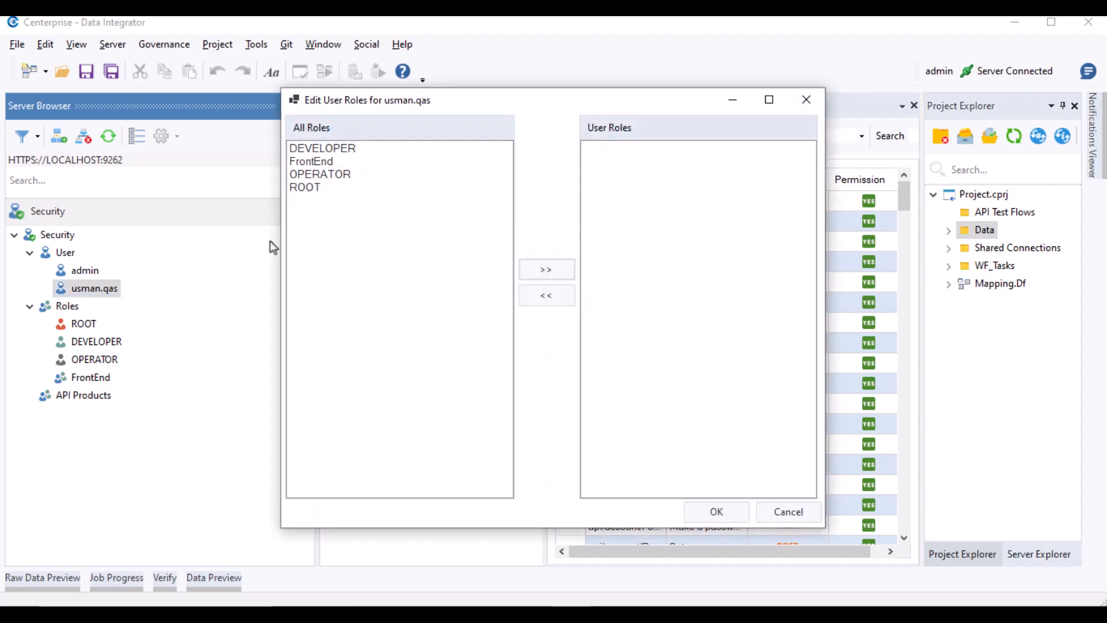
click(320, 162)
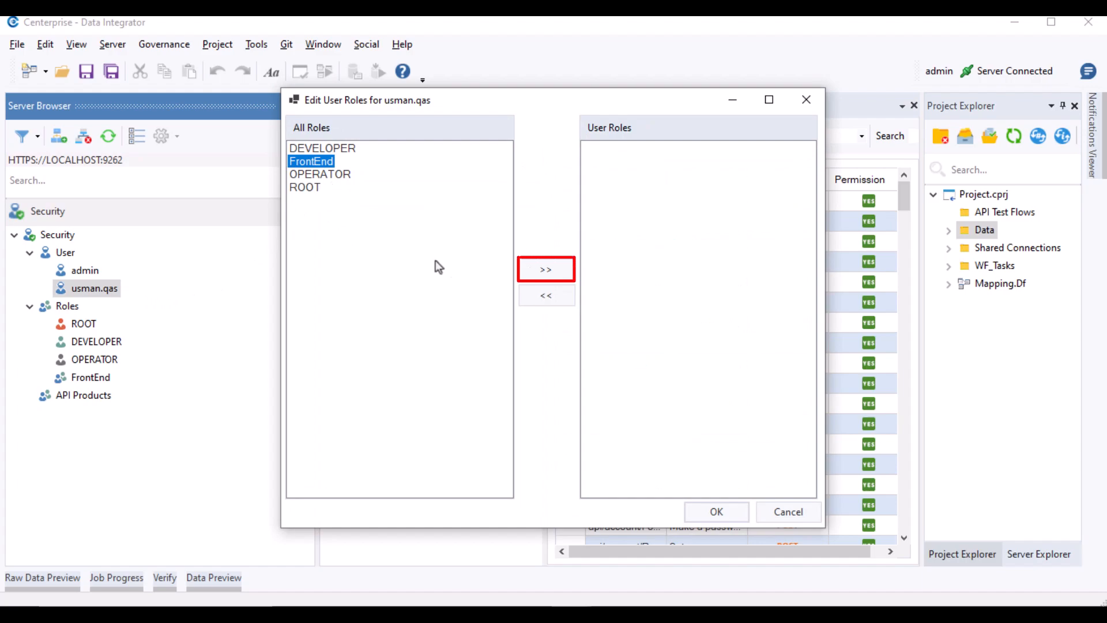
click(553, 269)
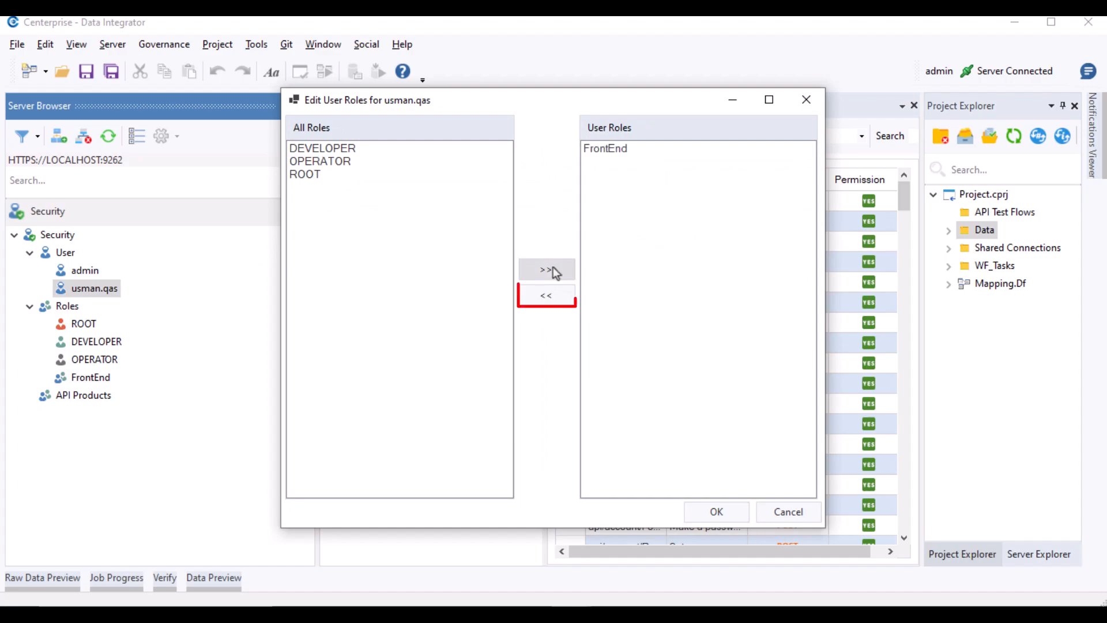
click(603, 148)
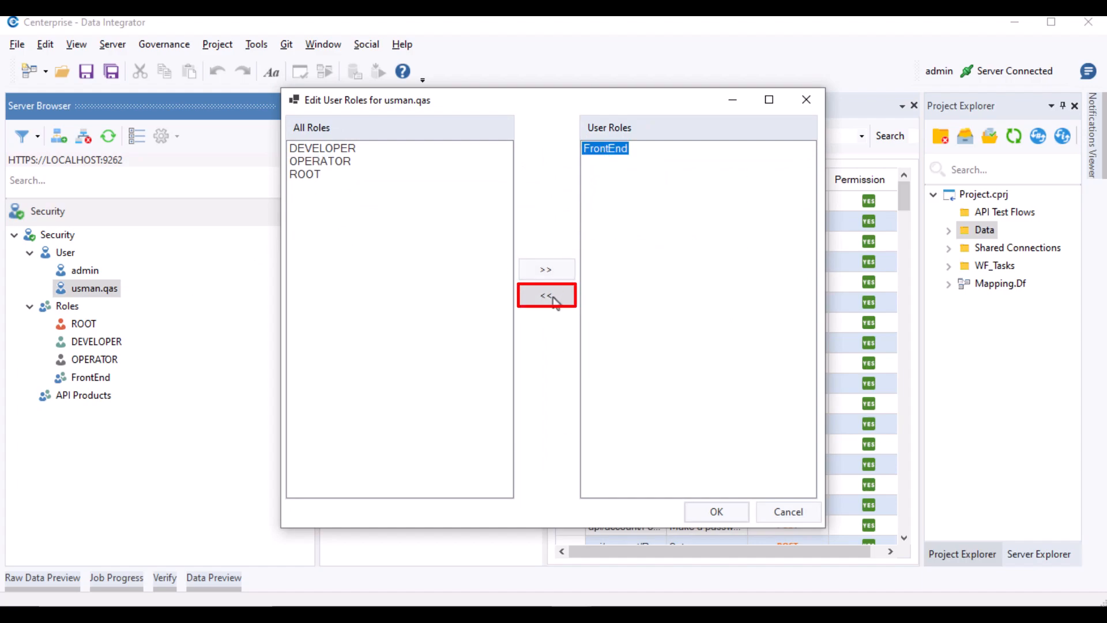
click(551, 297)
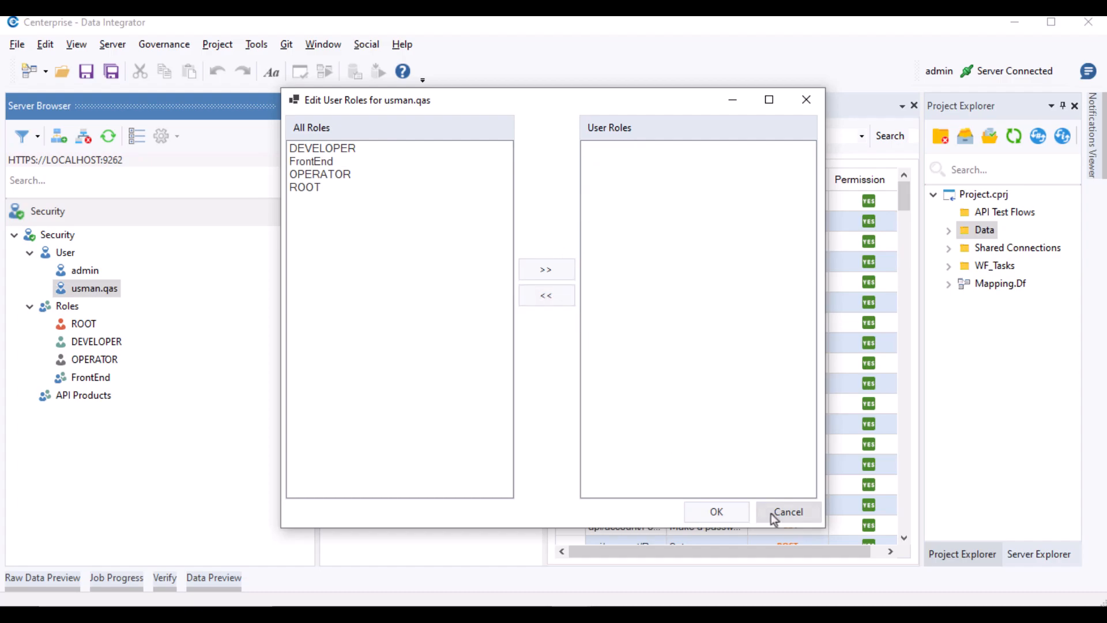
click(787, 512)
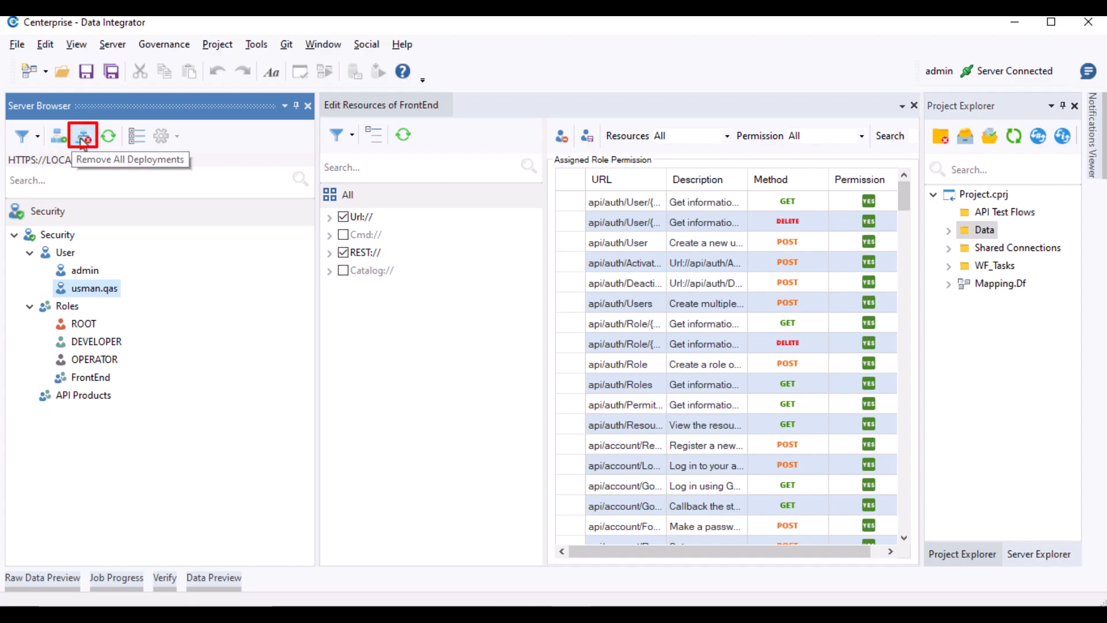
- Reset the Server Browser to Default View and expand all of its nodes
click(22, 136)
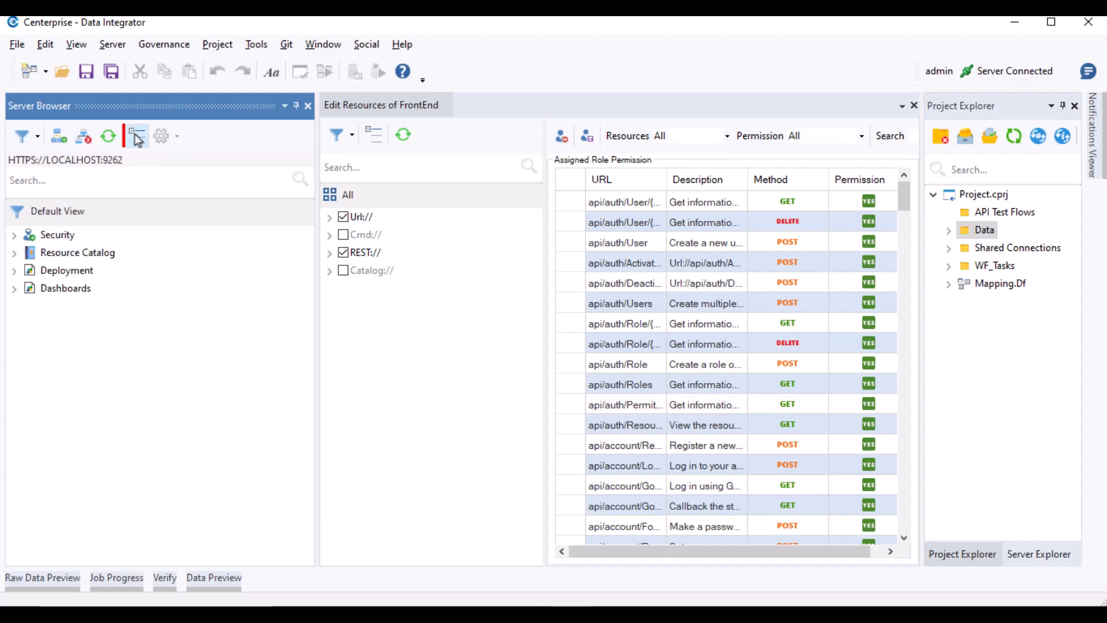
click(138, 138)
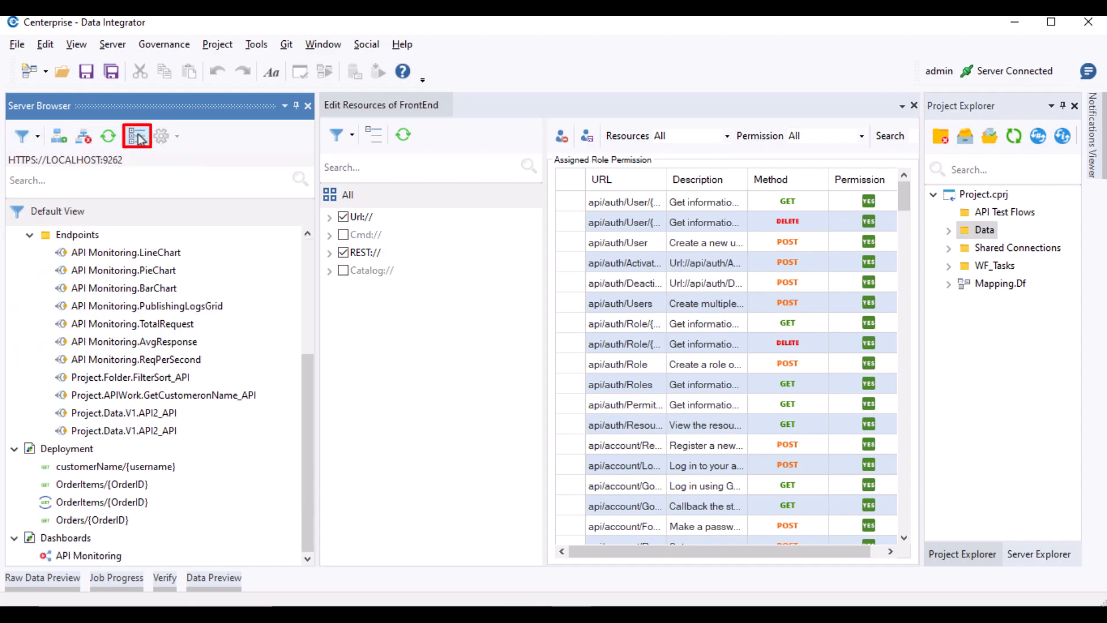